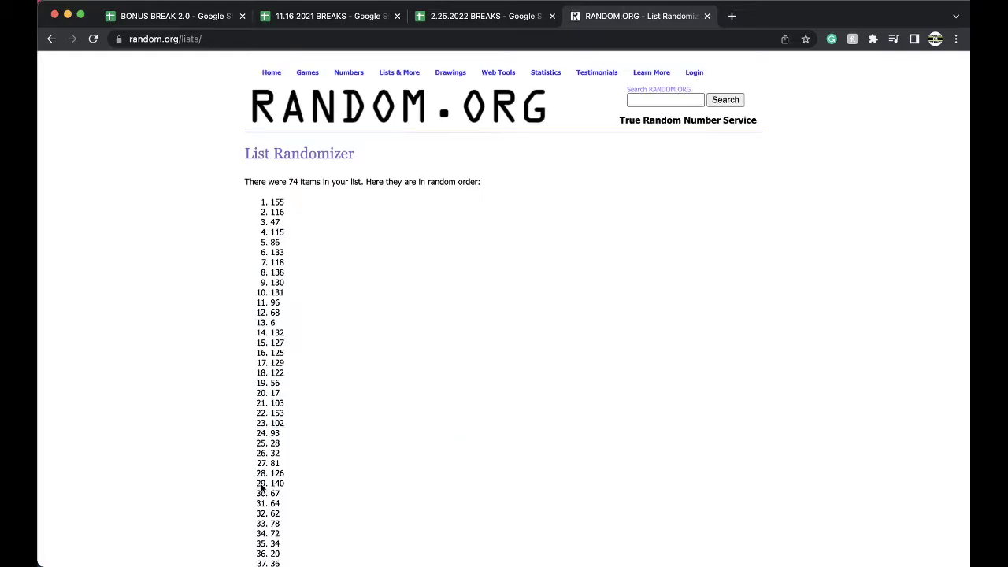
# Reshuffle the list of numbers, switch to the 2.25.2022 BREAKS spreadsheet, and fill the cell containing 60 in column E with orange.
pyautogui.click(261, 487)
pyautogui.click(260, 486)
pyautogui.click(508, 22)
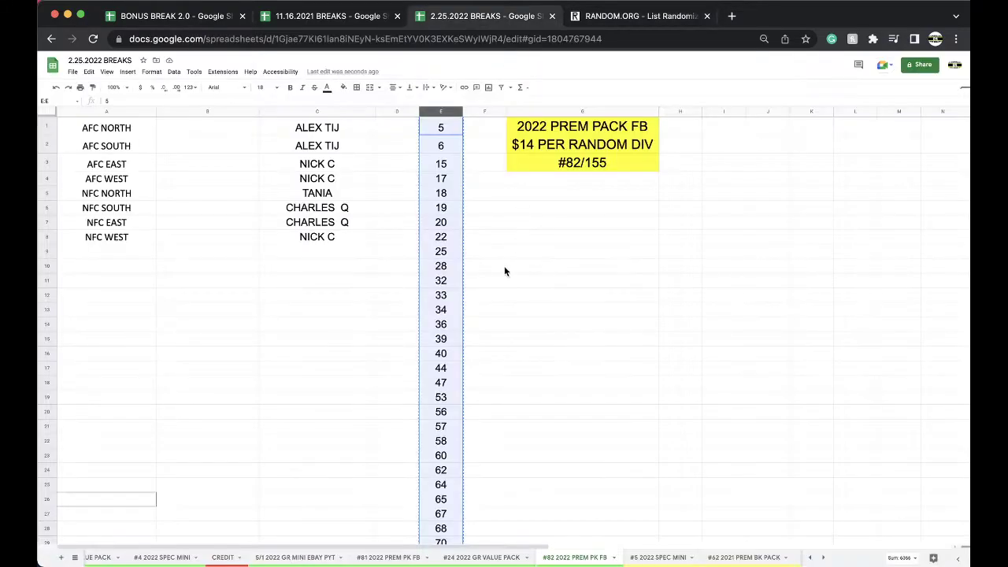
pyautogui.scroll(-1, 433, 252)
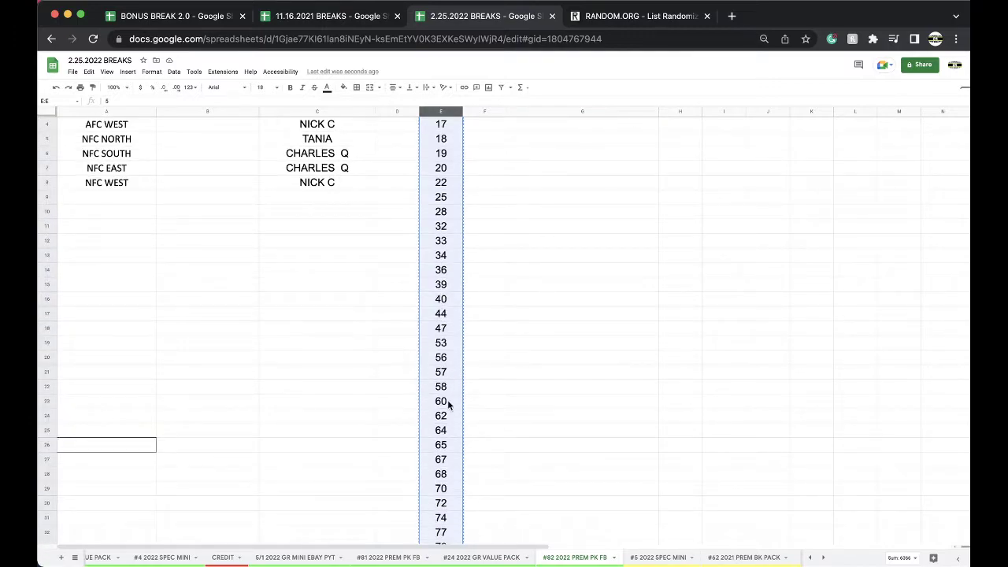
pyautogui.click(344, 87)
pyautogui.click(388, 117)
# Duplicate the #82 2022 PREM PK FB sheet and rename the copy #83 2022 PREM PK FB.
pyautogui.rightClick(535, 557)
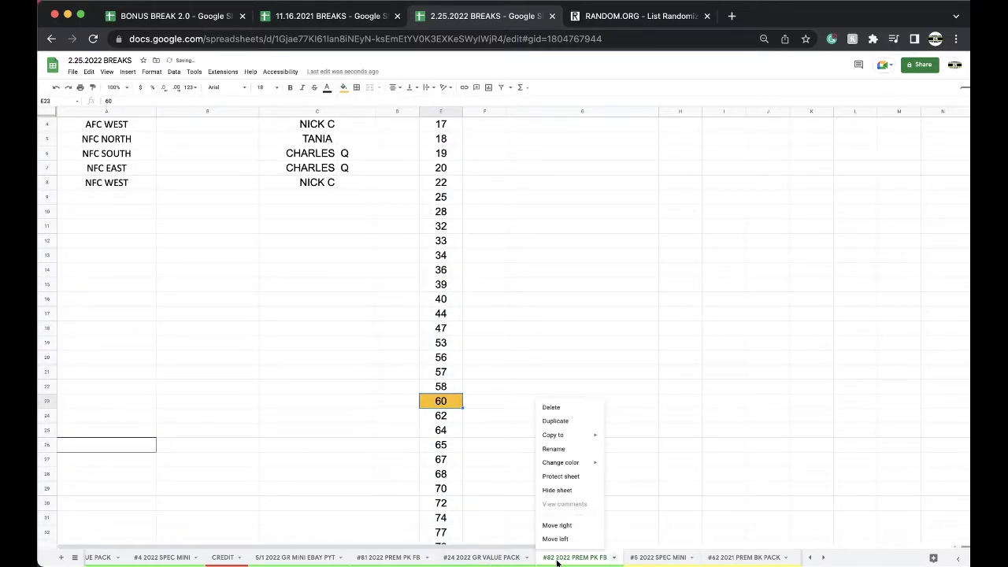
pyautogui.doubleClick(666, 558)
pyautogui.click(666, 559)
pyautogui.press('super+shift+Left')
pyautogui.write('#83 2022 PREM PK FB')
pyautogui.click(610, 504)
# Color the #83 2022 PREM PK FB sheet tab yellow and delete its row containing the number 60.
pyautogui.rightClick(661, 556)
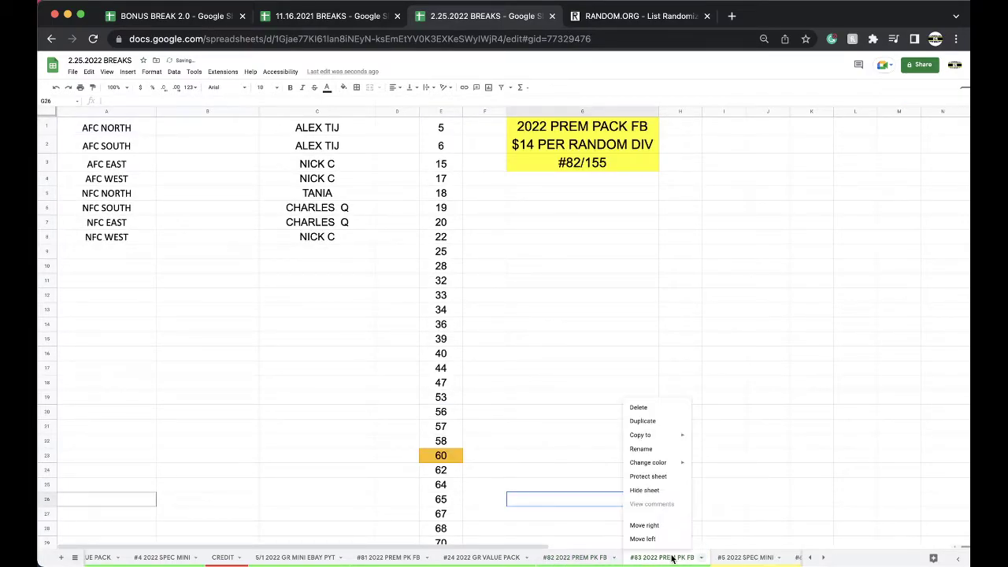
pyautogui.moveTo(647, 462)
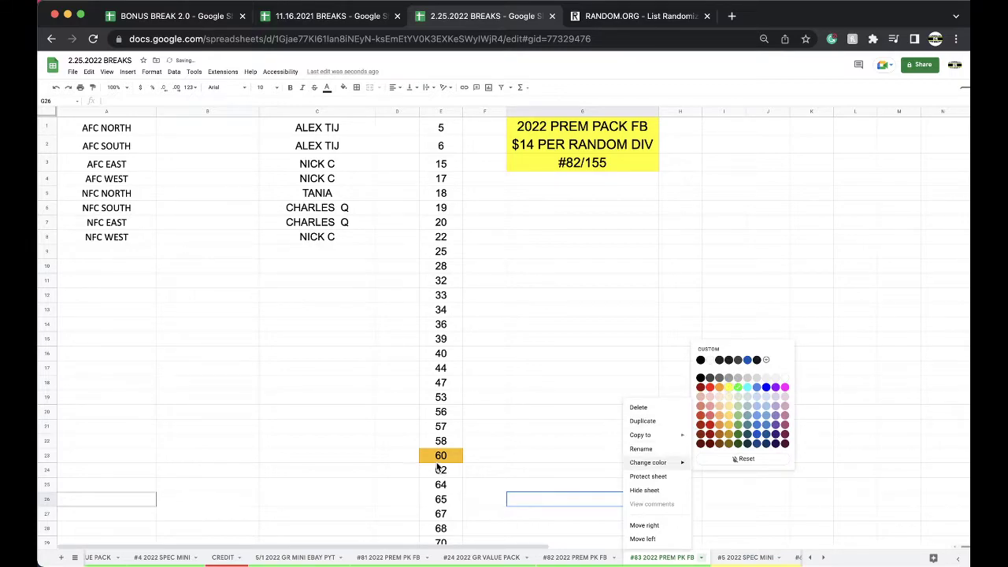
pyautogui.click(730, 390)
pyautogui.rightClick(439, 455)
pyautogui.click(474, 323)
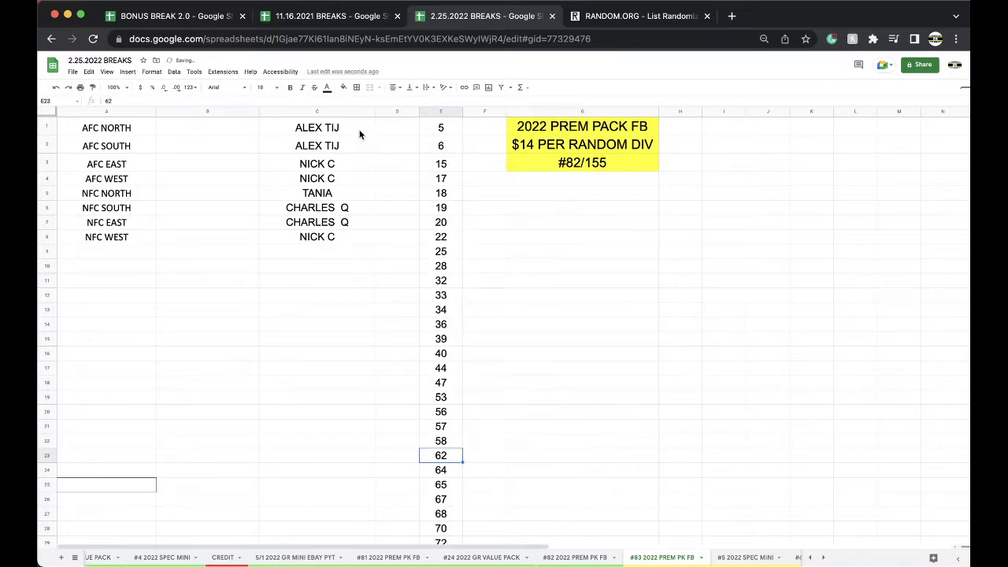
# Clear all participant names from column C of the #83 sheet.
pyautogui.click(354, 111)
pyautogui.press('super+c')
pyautogui.press('Delete')
# Change the break number in the yellow title block to #83/155.
pyautogui.doubleClick(588, 173)
pyautogui.press('Left')
pyautogui.press('Left')
pyautogui.press('Left')
pyautogui.press('Left')
pyautogui.press('BackSpace')
pyautogui.write('3')
pyautogui.click(593, 353)
# Move the #83 sheet behind #62 2021 PREM BK PACK and go back to the #82 2022 PREM PK FB sheet.
pyautogui.hscroll(3, 642, 555)
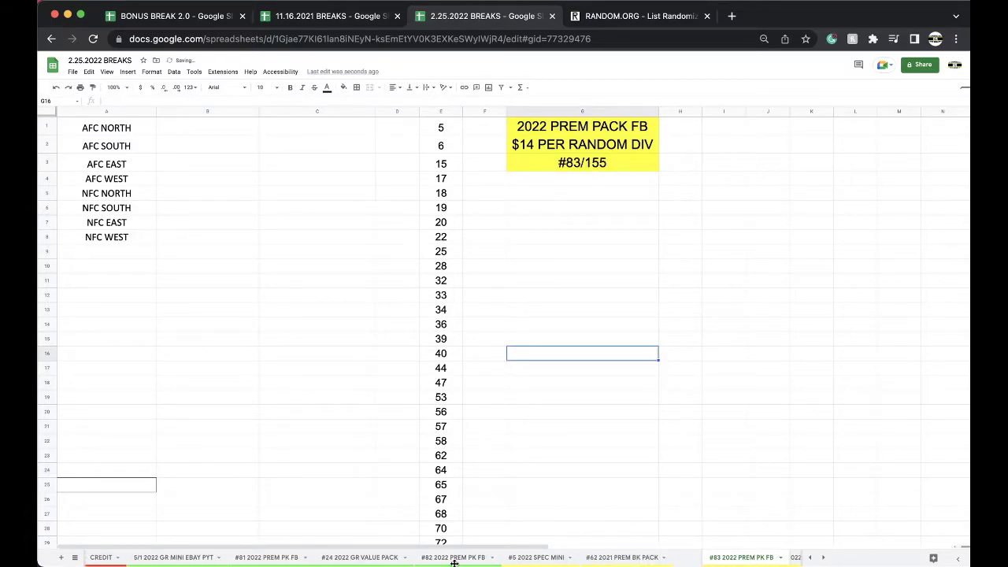
pyautogui.click(455, 557)
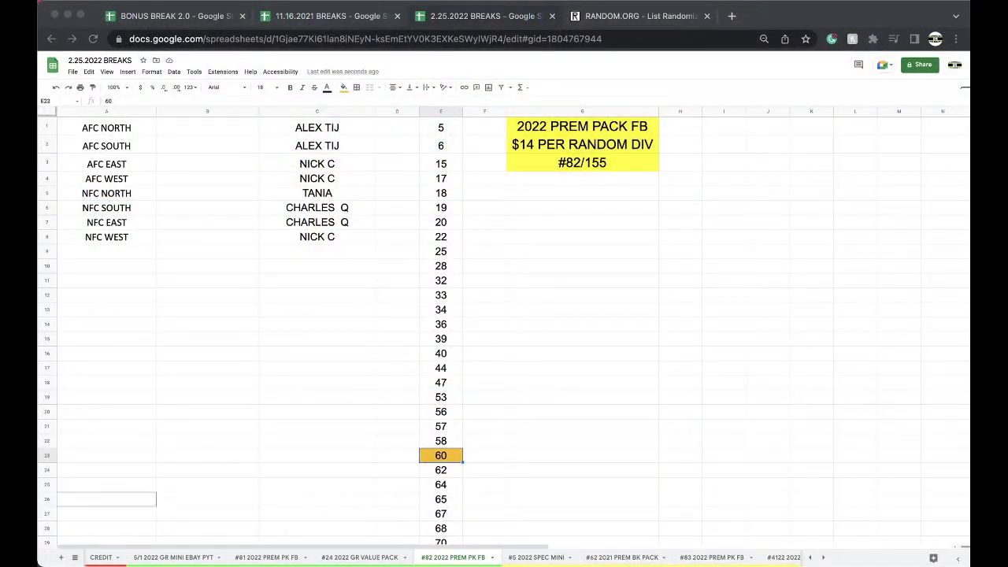
# Copy the eight participant names from C1:C8 and paste them into the RANDOM.ORG List Randomizer as the new list.
pyautogui.moveTo(313, 128); pyautogui.dragTo(319, 230)
pyautogui.click(581, 24)
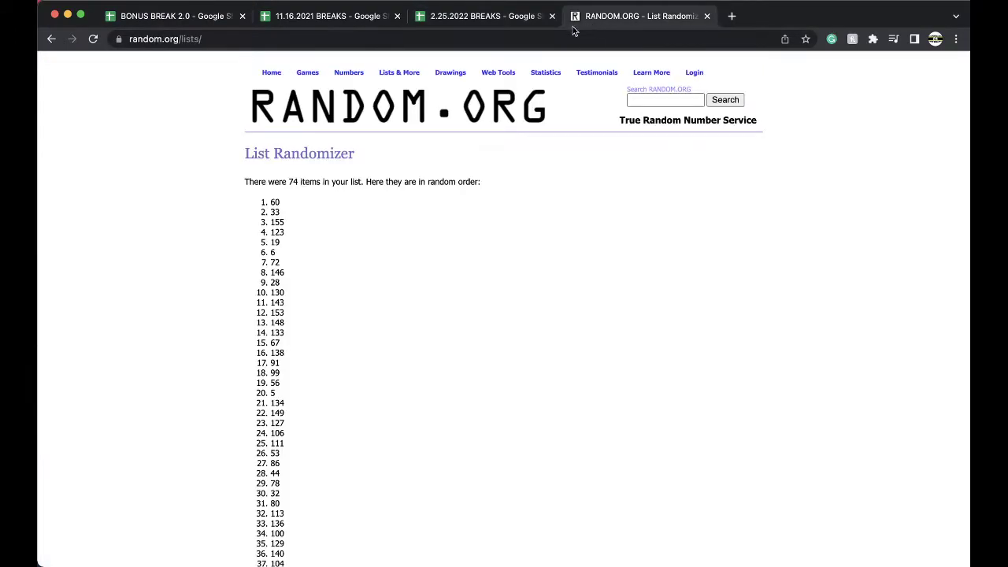
pyautogui.press('Return')
pyautogui.click(304, 351)
pyautogui.press('super+v')
# Randomize the list of eight participant names several times in a row.
pyautogui.click(272, 462)
pyautogui.click(263, 353)
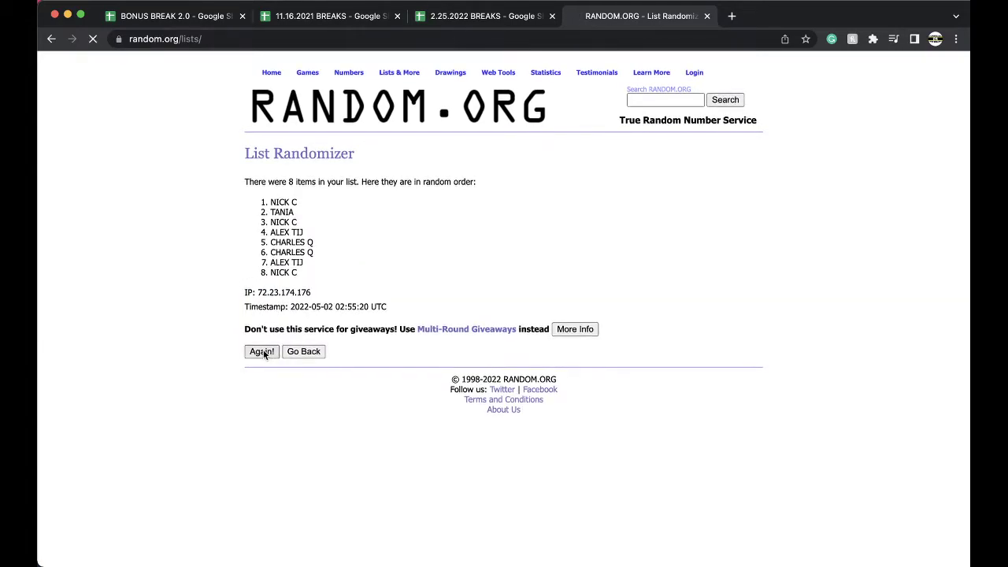
pyautogui.click(260, 376)
pyautogui.click(259, 375)
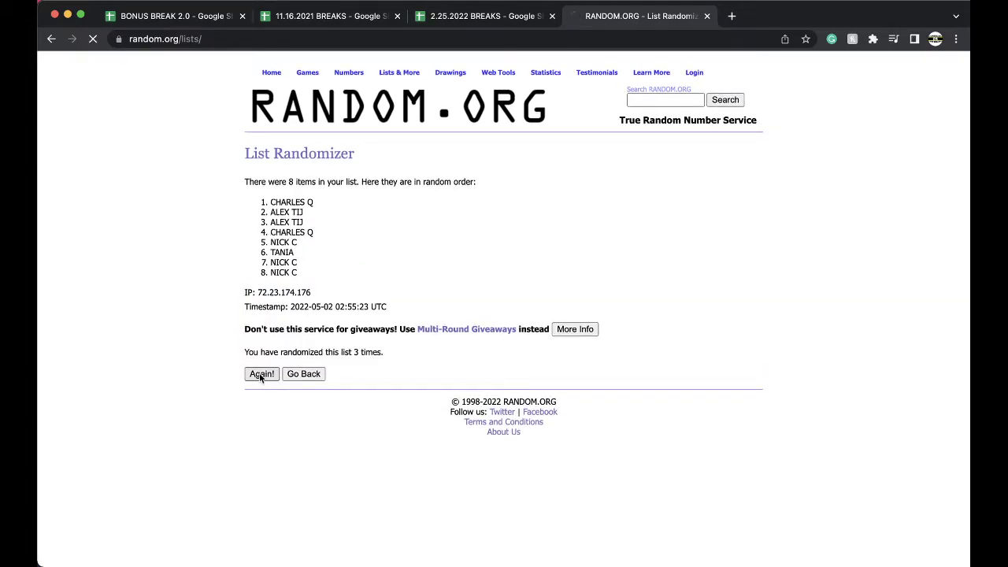
pyautogui.click(259, 374)
# Copy the shuffled names into B1:B8 of the #82 2022 PREM PK FB sheet and set their font size to 18.
pyautogui.moveTo(270, 202); pyautogui.dragTo(329, 271)
pyautogui.hotkey('ctrl', 'c')
pyautogui.click(482, 16)
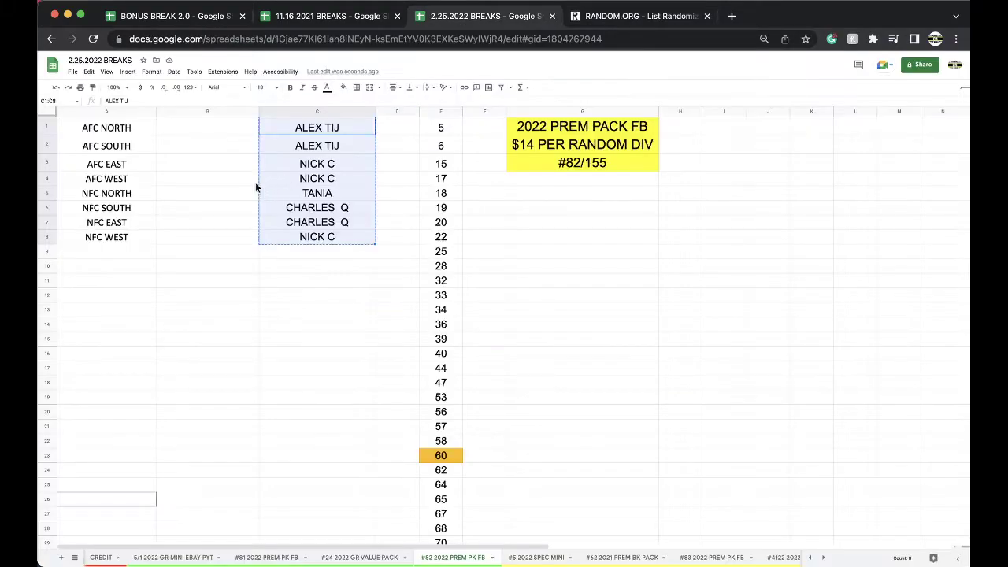
pyautogui.click(215, 128)
pyautogui.hotkey('ctrl', 'v')
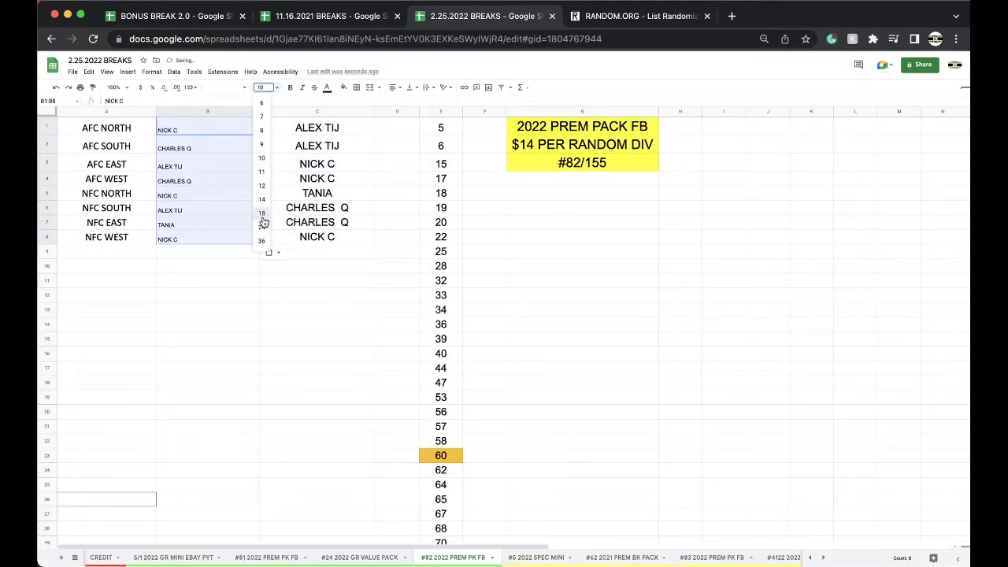
pyautogui.hotkey('ctrl', 'shift', 'v')
# Go through the participants assigned in column B row by row, from AFC NORTH to NFC EAST.
pyautogui.click(201, 128)
pyautogui.click(198, 150)
pyautogui.click(203, 164)
pyautogui.click(229, 178)
pyautogui.click(221, 191)
pyautogui.click(214, 208)
pyautogui.click(200, 220)
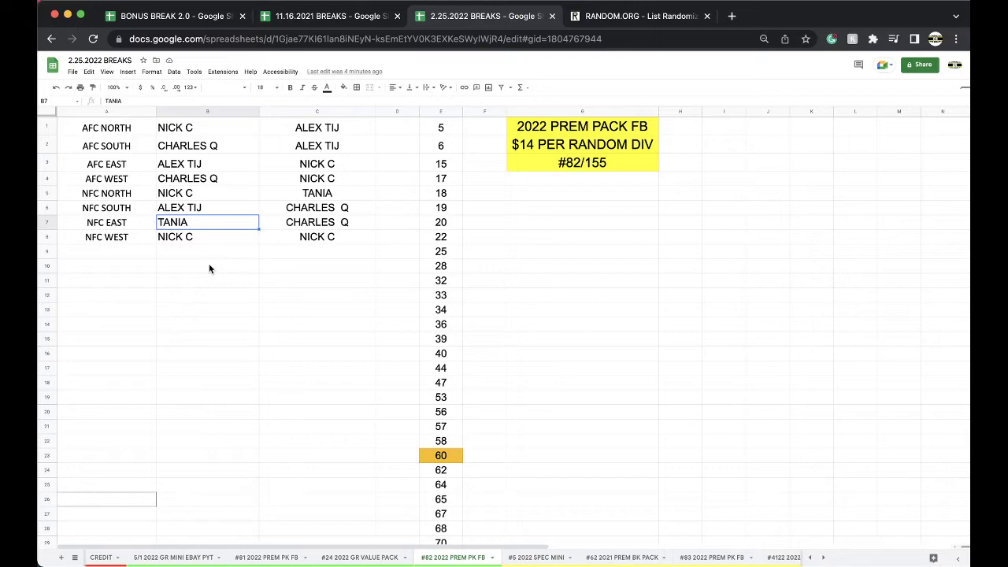
# Swap the participant names assigned to NFC NORTH and NFC SOUTH in column B.
pyautogui.click(161, 195)
pyautogui.click(178, 206)
pyautogui.write('NICK C')
pyautogui.press('Up')
pyautogui.write('ALEX')
pyautogui.click(200, 239)
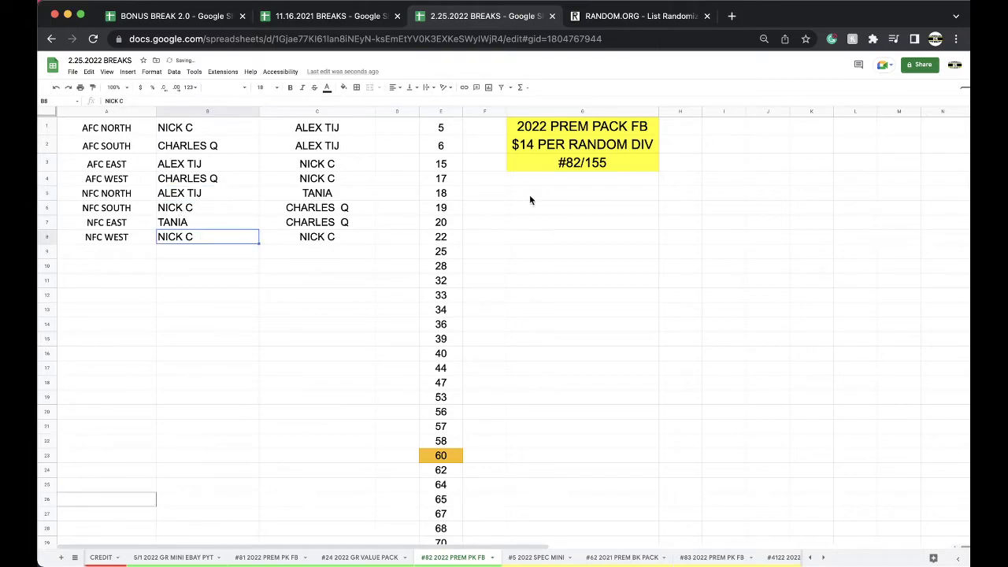